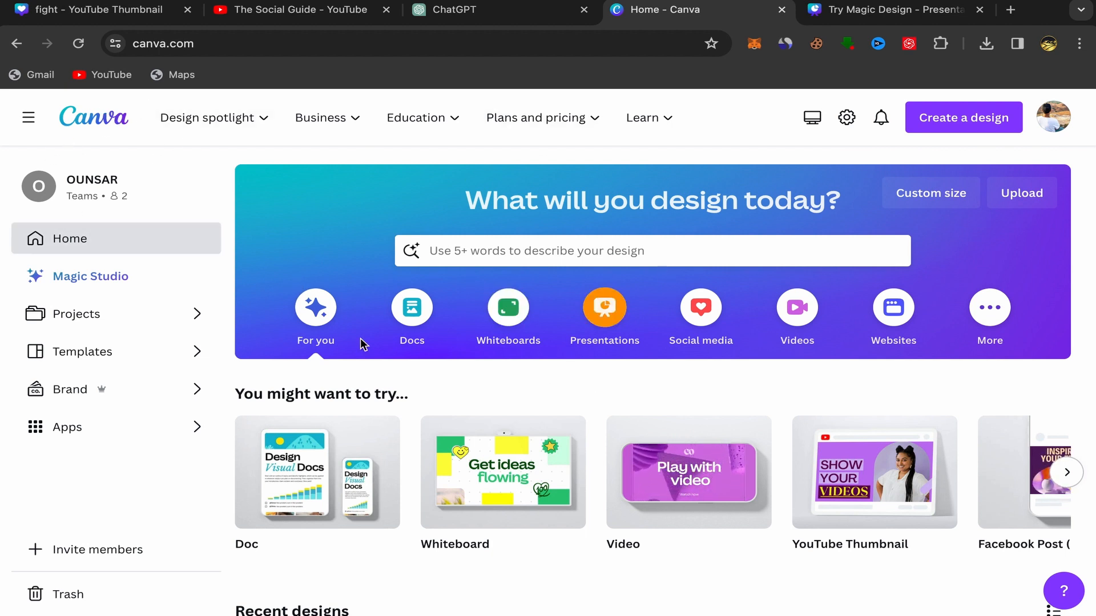
- Open the Magic Design for presentations introduction in Magic Studio, and switch to page 1 of the Try Magic Design presentation
click(105, 283)
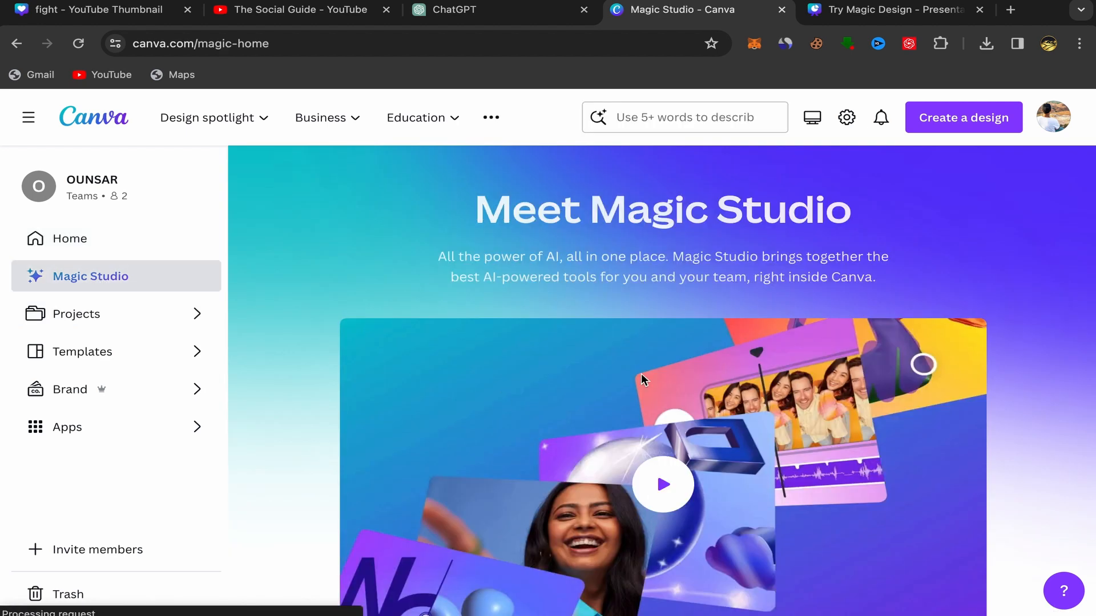
scroll(641, 373, down, 6)
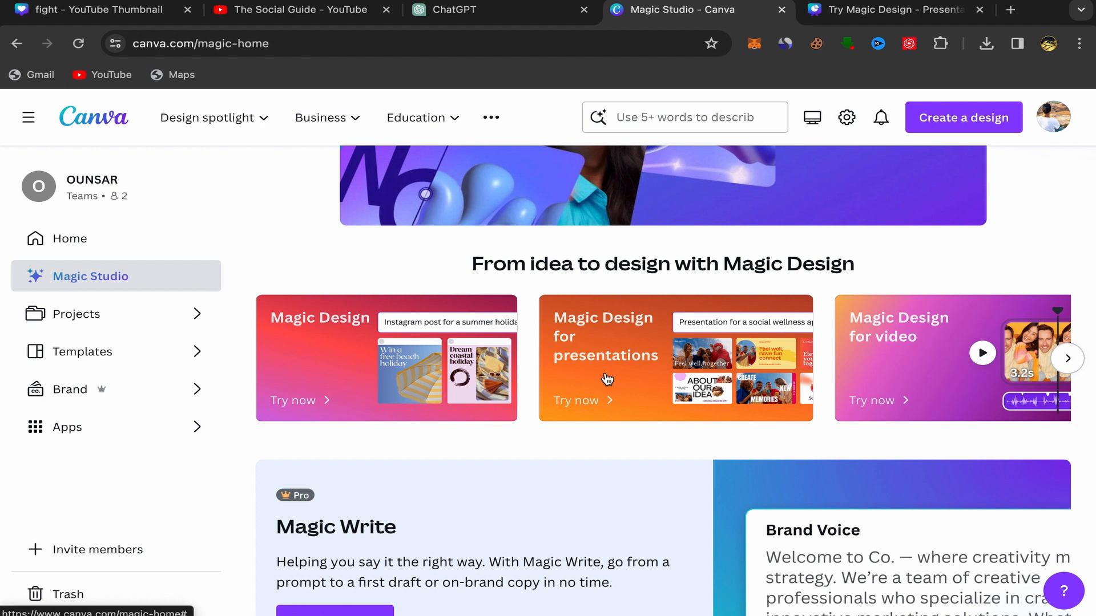
click(589, 406)
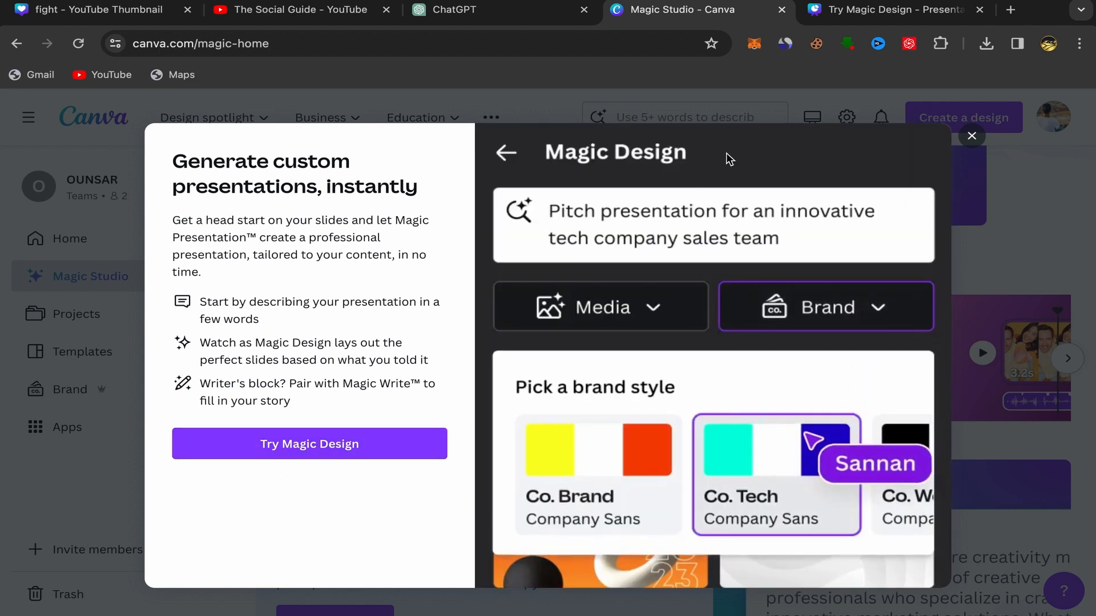
click(881, 15)
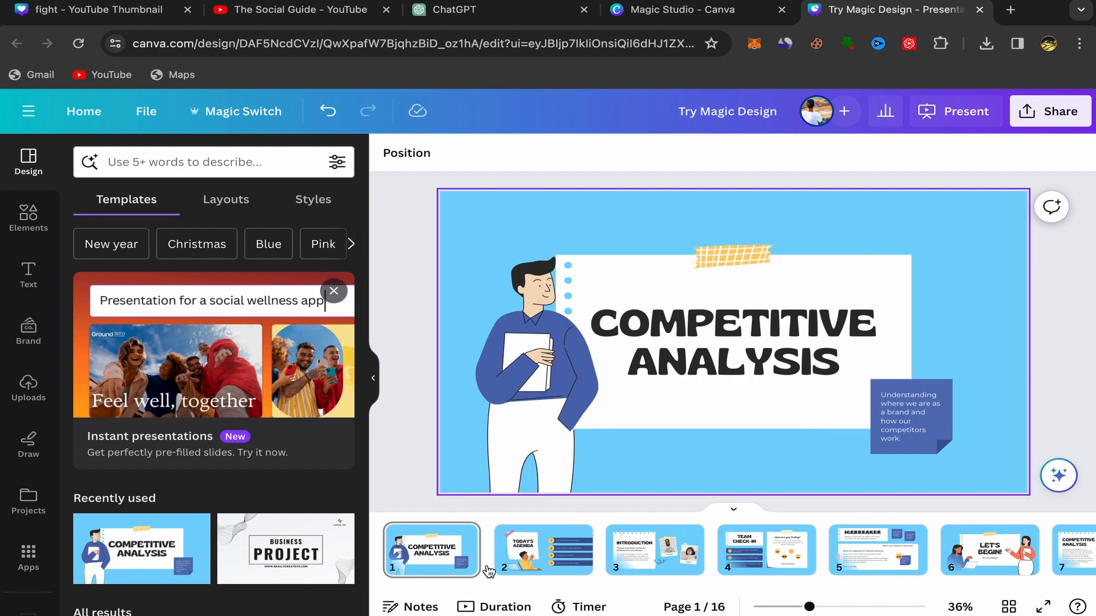
click(399, 537)
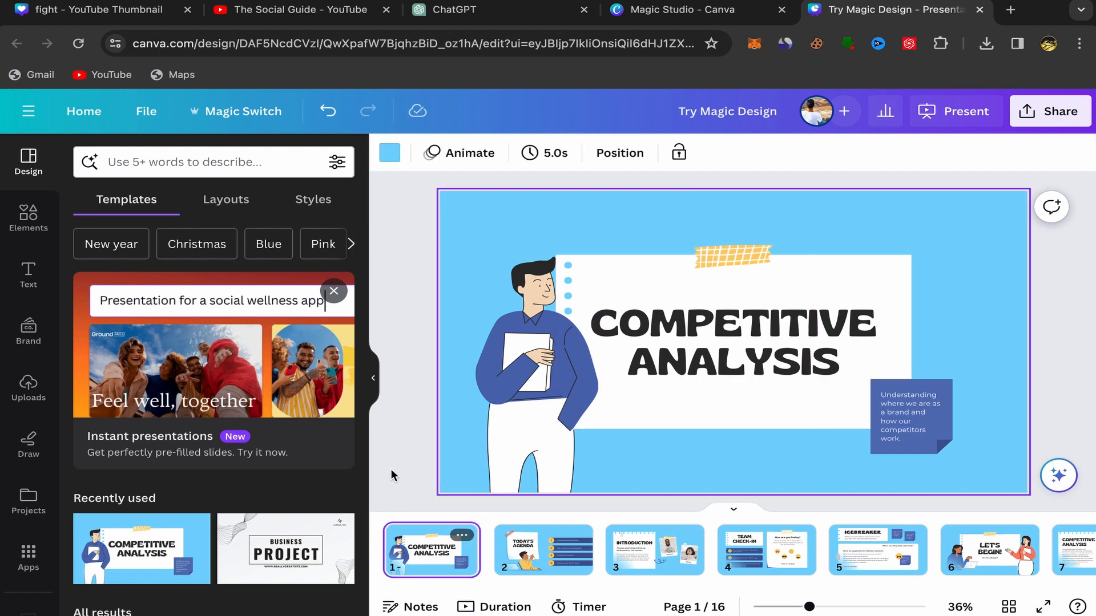
- Generate Magic Design templates for the pasted topic "Navigating Remote Work: Strategies for Success:" and list all of them
click(117, 161)
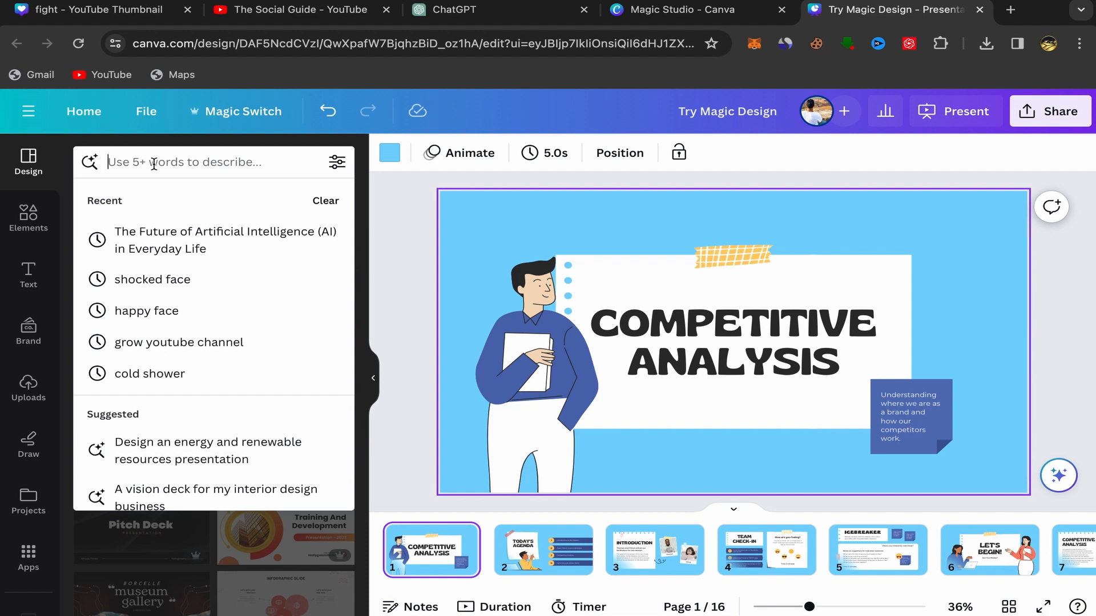
right_click(121, 166)
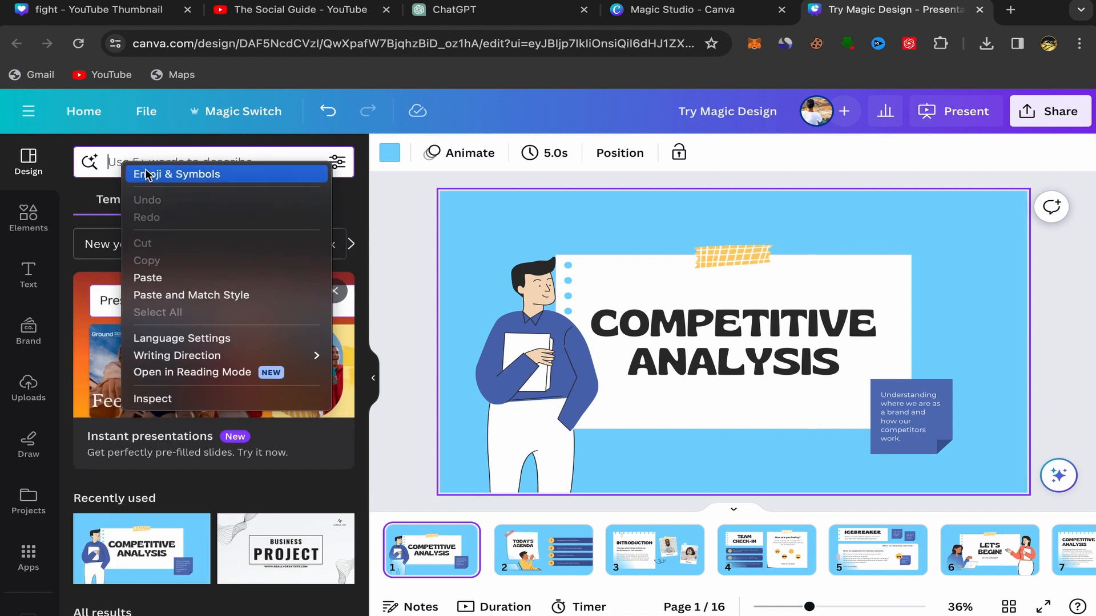
click(174, 278)
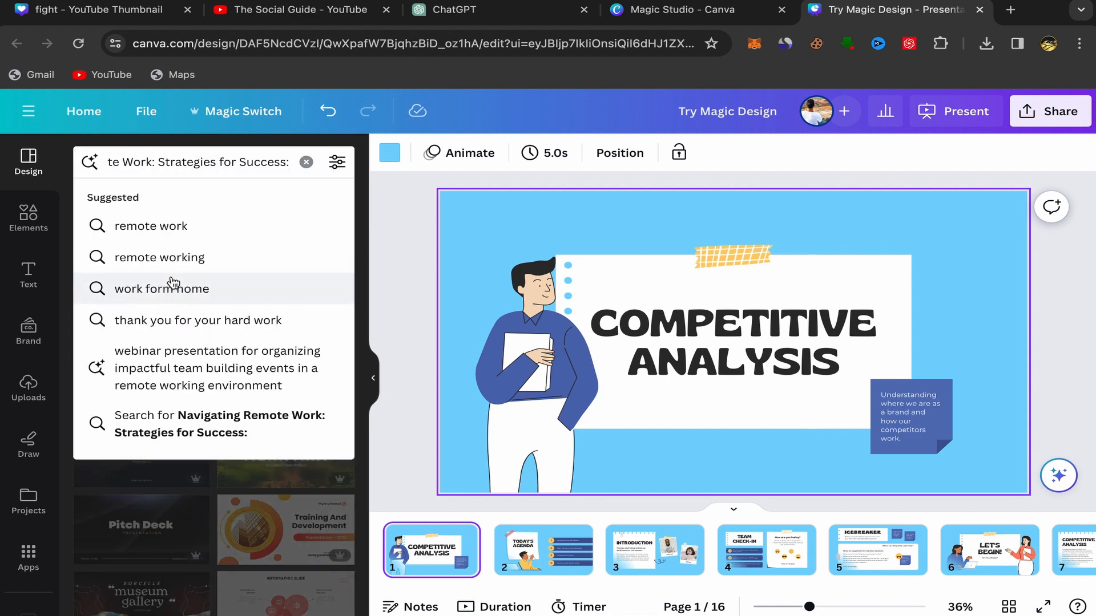
scroll(164, 166, left, 2)
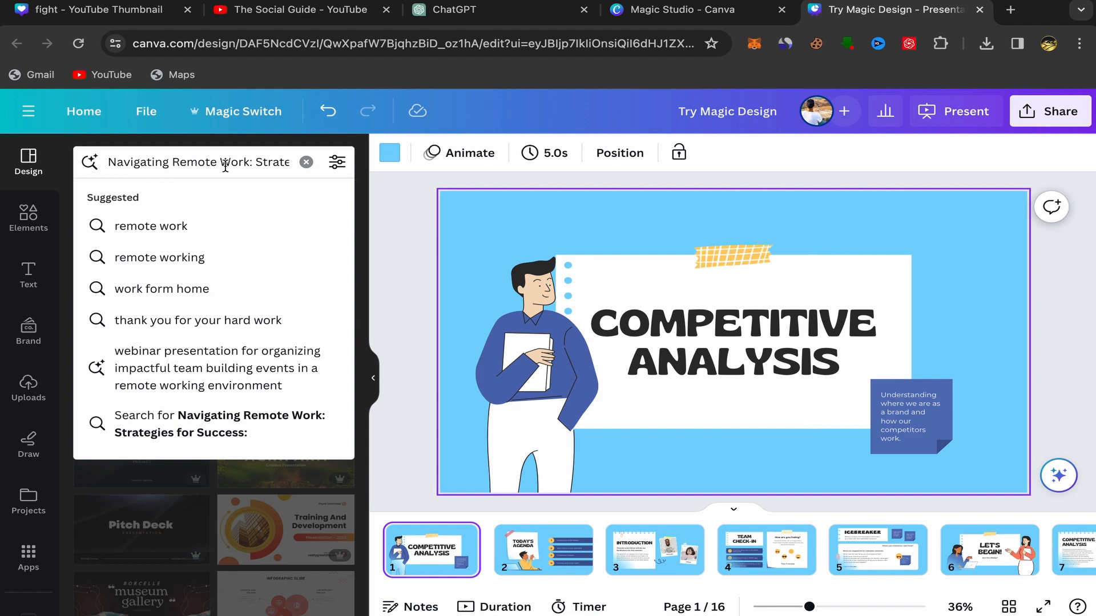
scroll(255, 165, right, 2)
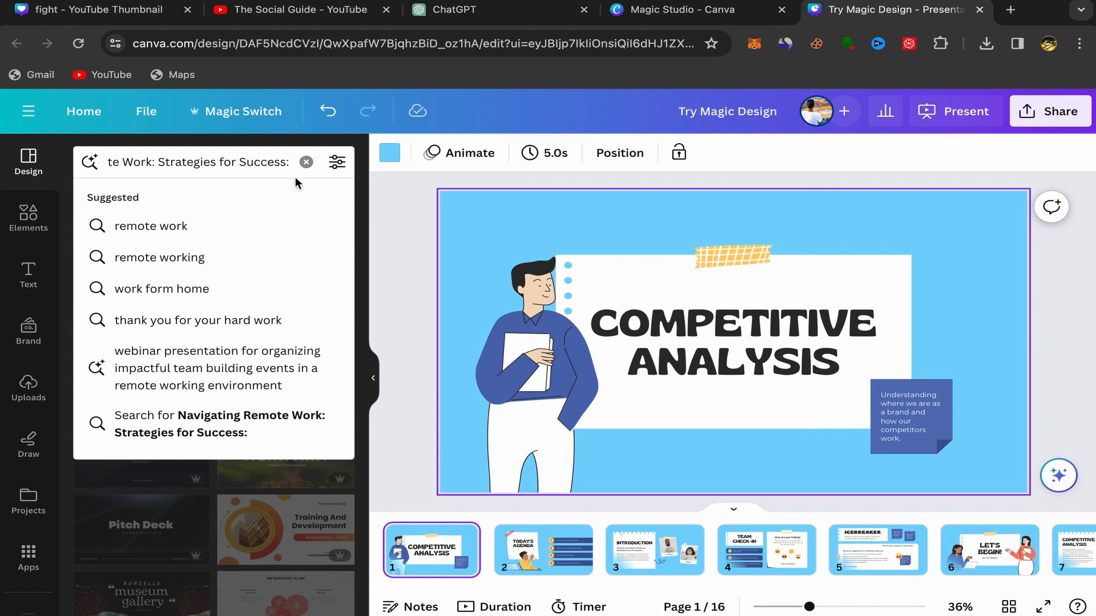
key(Return)
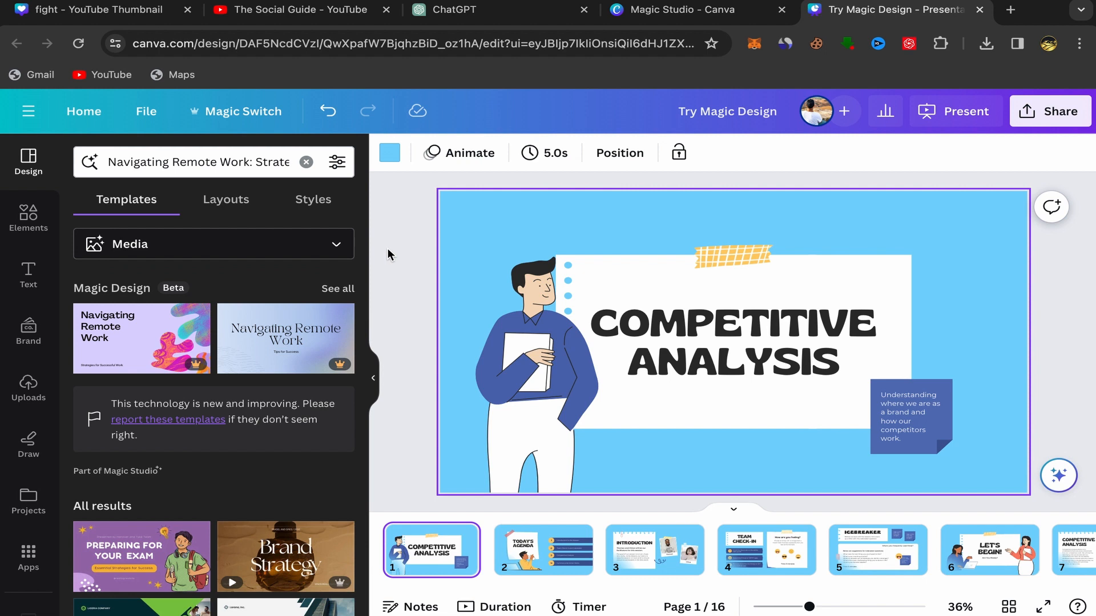
click(338, 290)
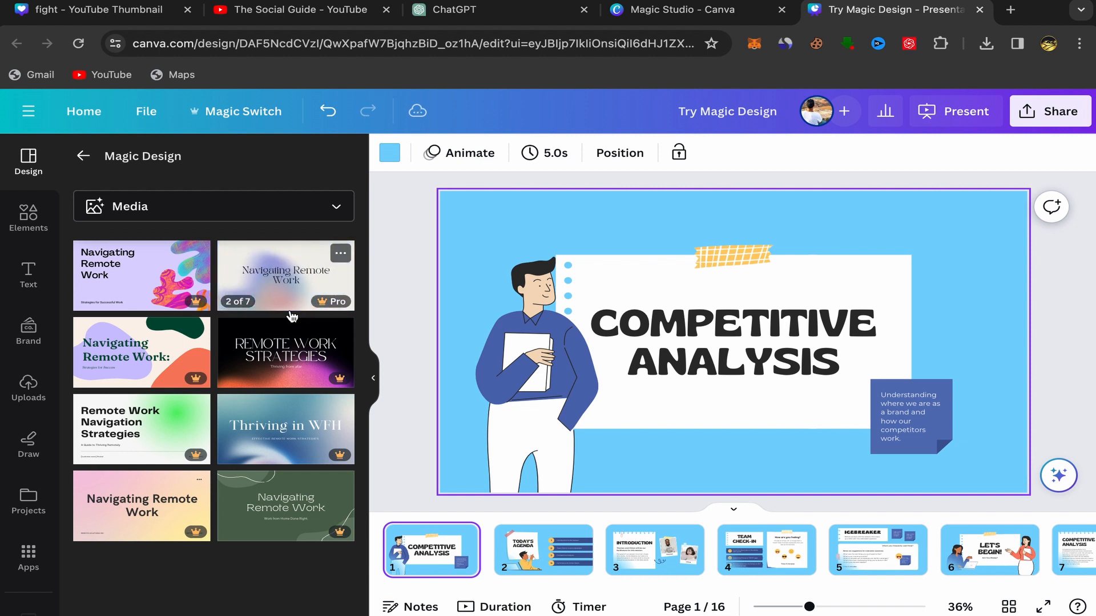
- Apply all 7 pages of the lilac "Navigating Remote Work" template with colourful abstract shapes to the presentation
mouse_move(112, 273)
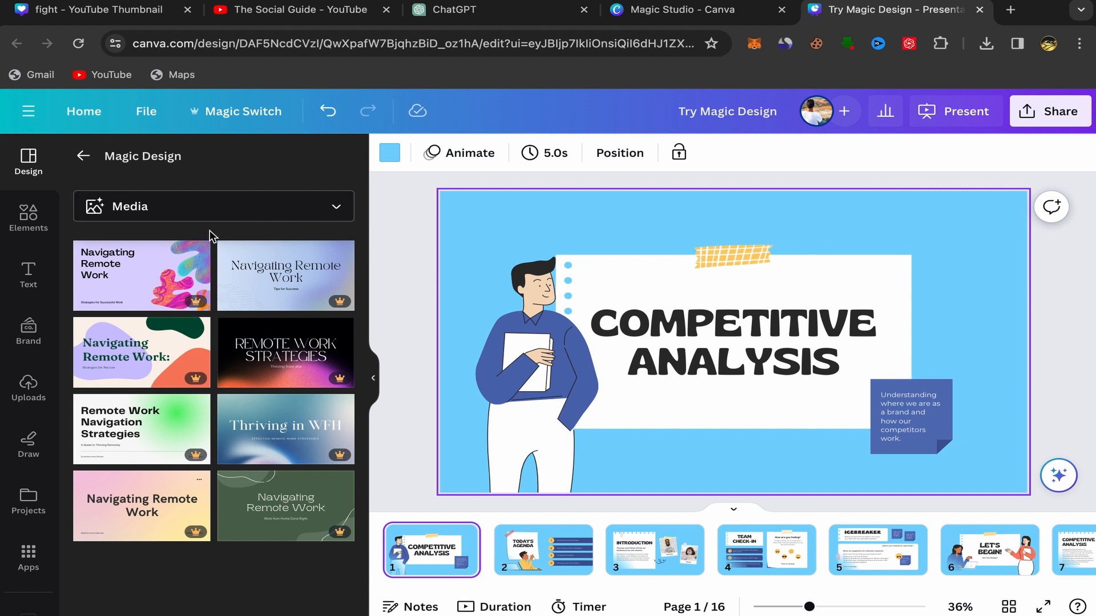
mouse_move(134, 256)
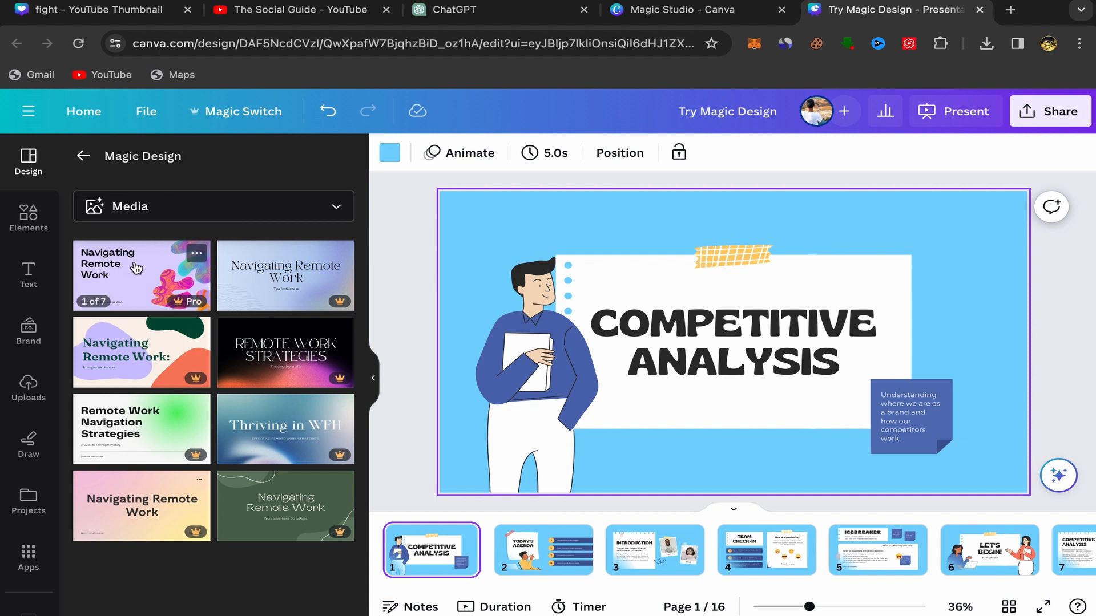
click(136, 268)
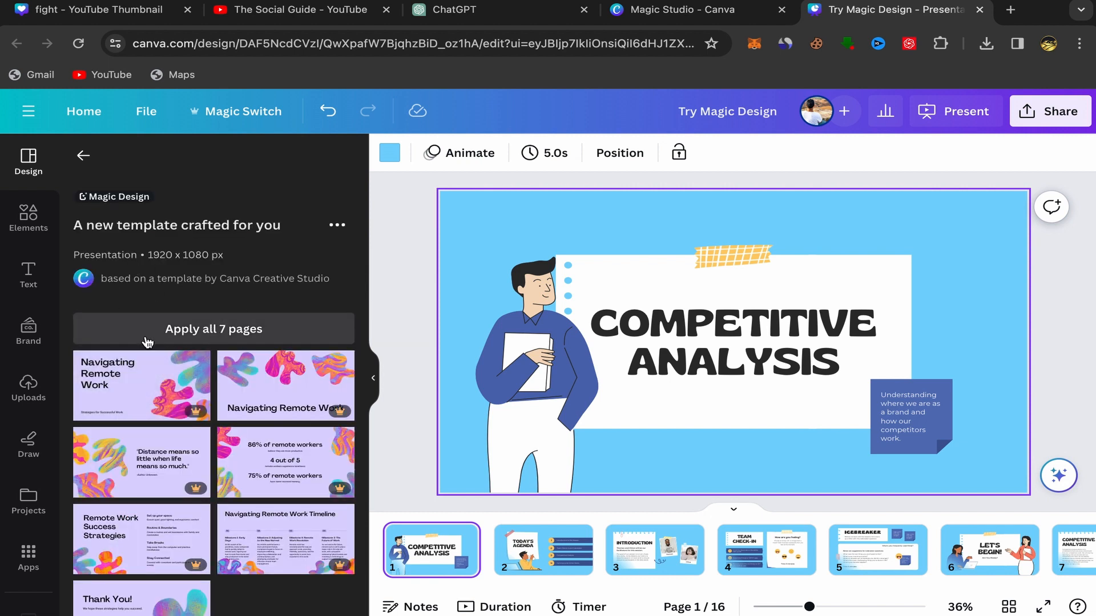
click(213, 341)
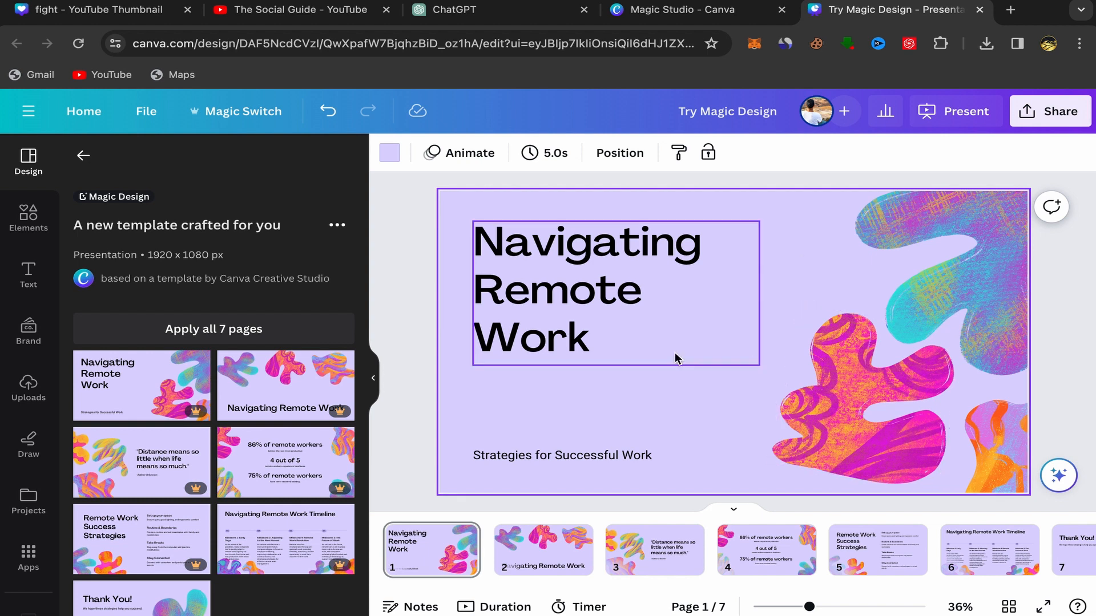
- Review pages 2 to 7 of the applied lilac presentation, checking the generated text and layout
click(528, 551)
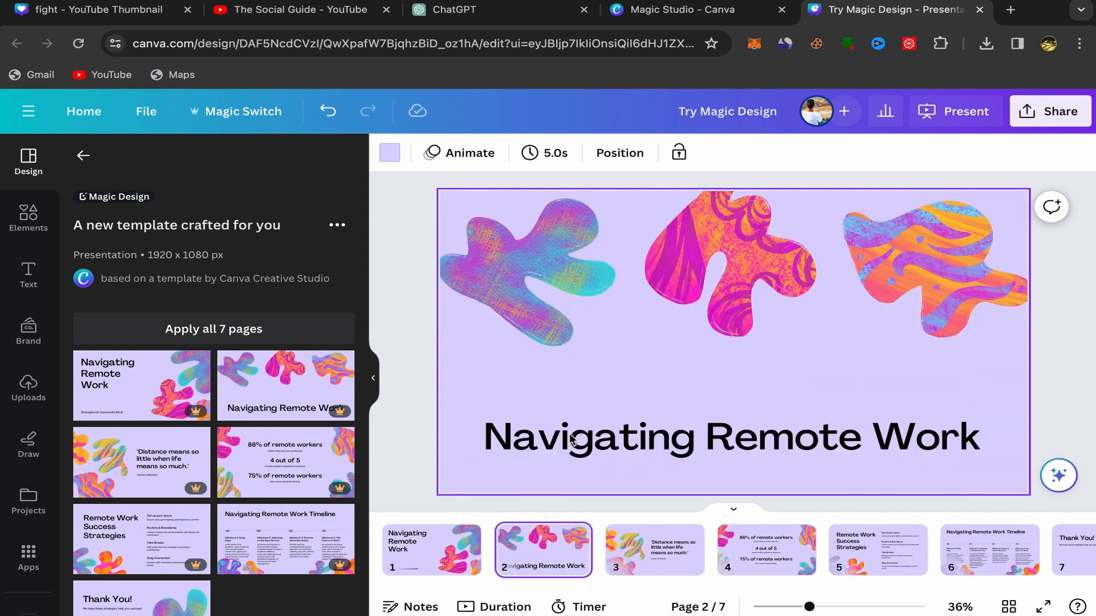
click(655, 547)
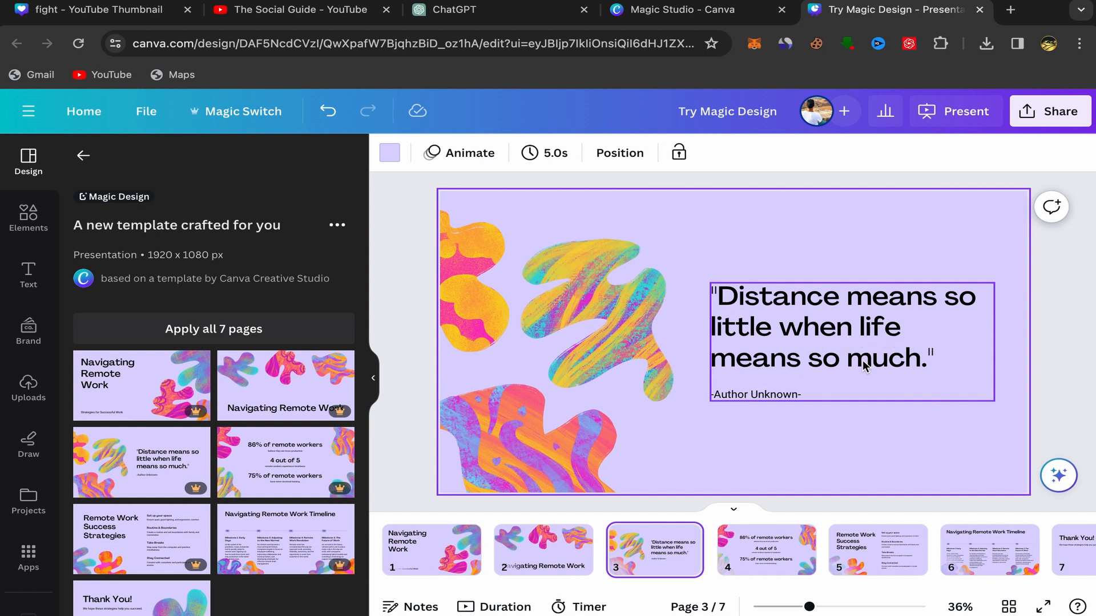
click(767, 556)
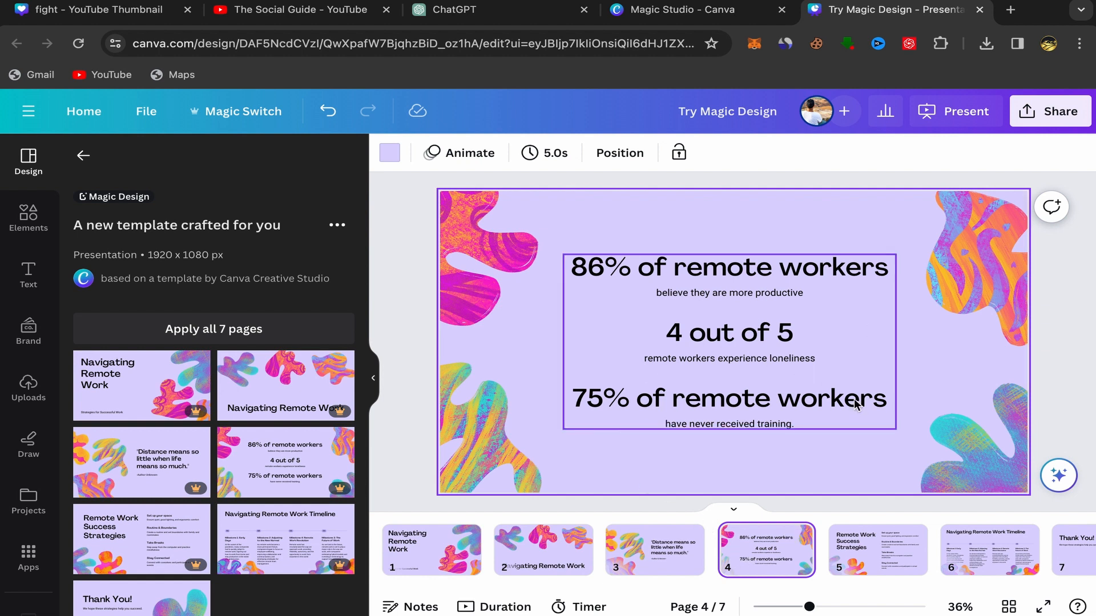
click(906, 539)
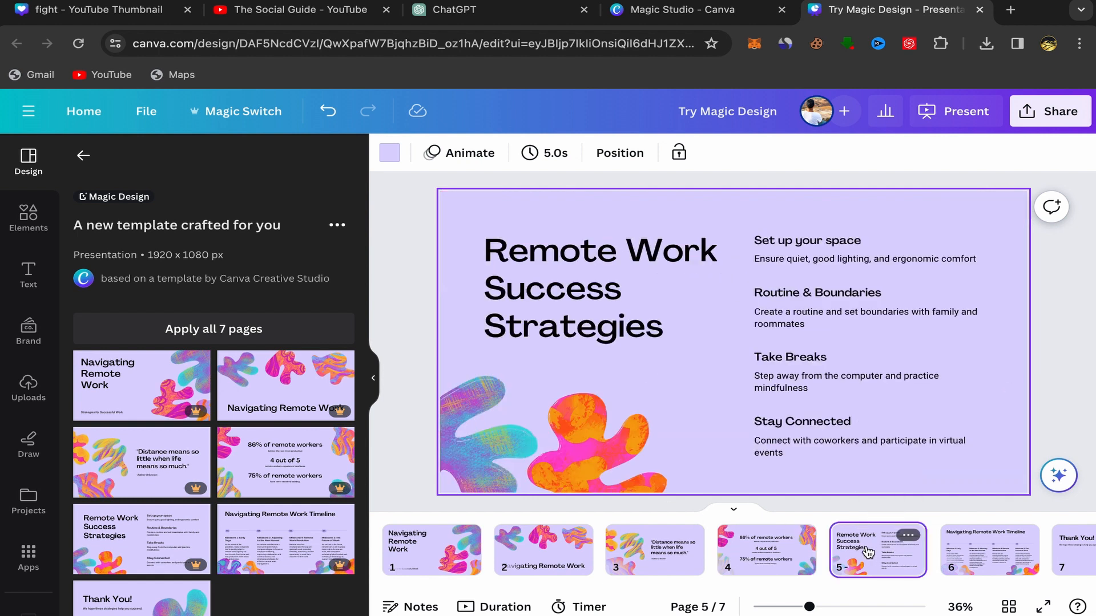
click(956, 556)
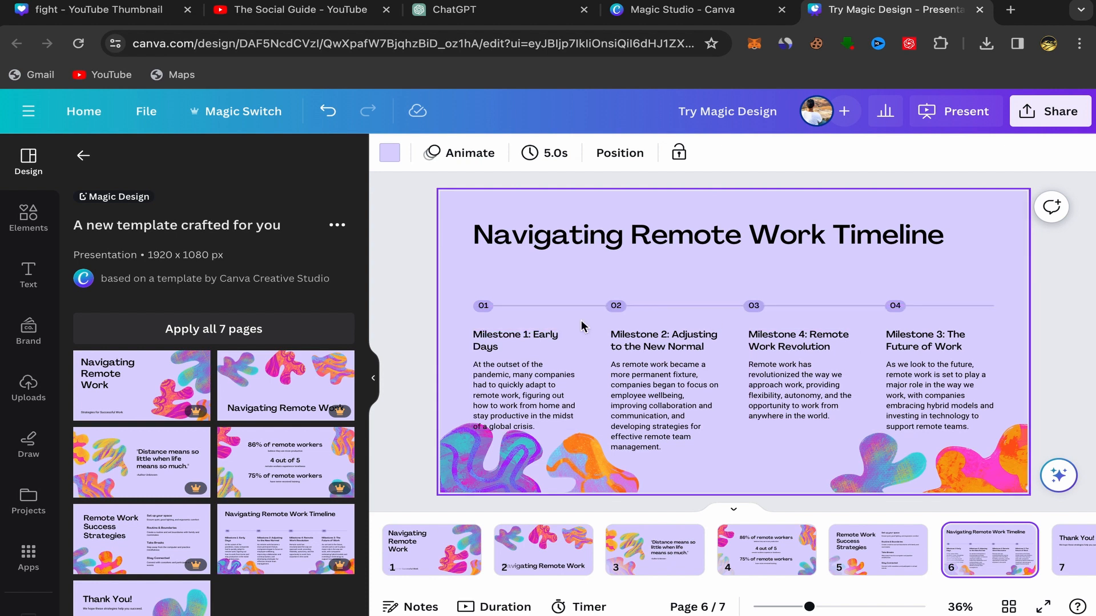
scroll(979, 547, right, 3)
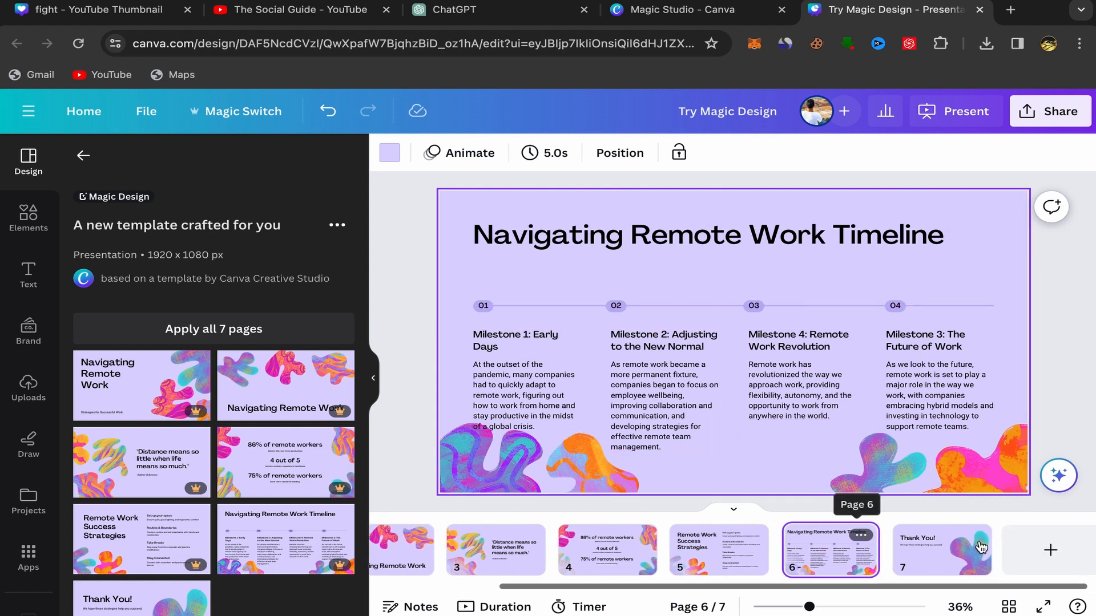
click(928, 552)
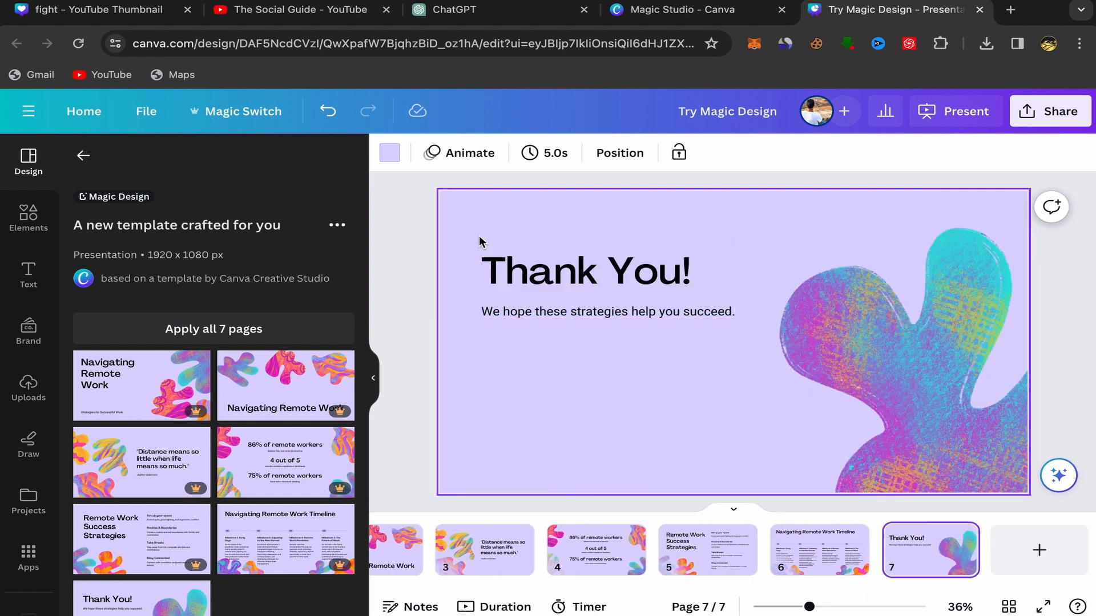
- Return to the Magic Design results and apply all 7 pages of the cream, green and coral "Navigating Remote Work:" template
click(83, 160)
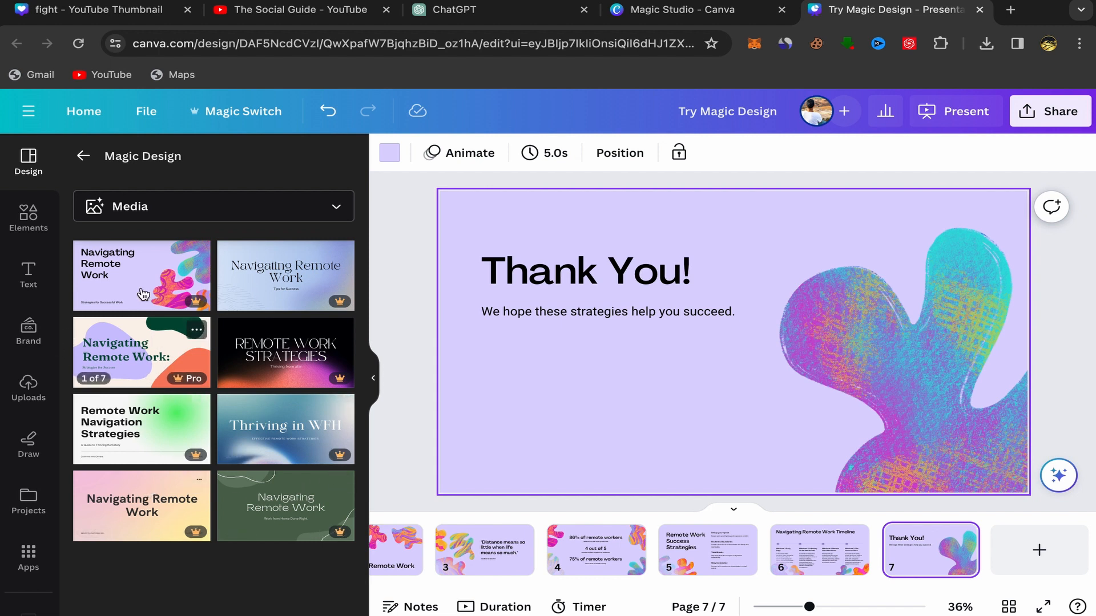
click(127, 356)
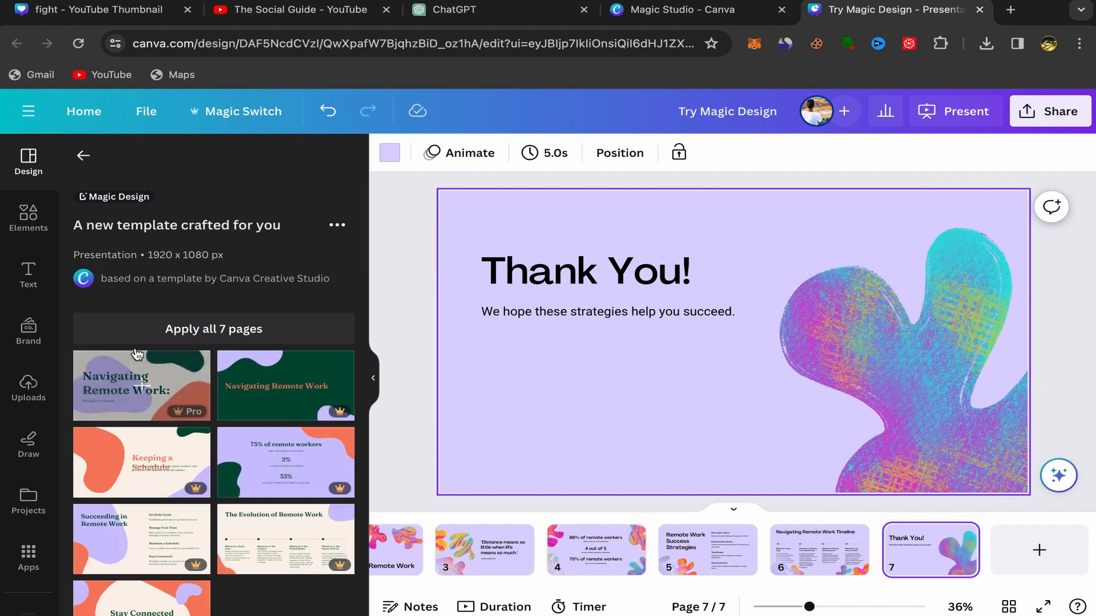
click(203, 339)
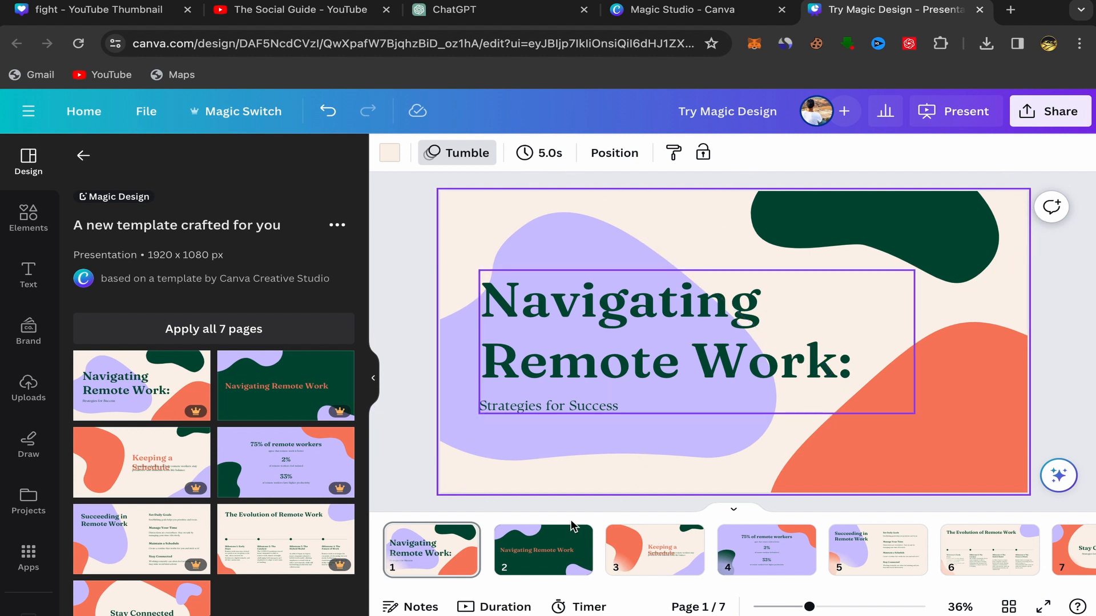
- On page 3, ungroup the "Keeping a Schedule" heading and its description, and move the description down below the heading
click(536, 551)
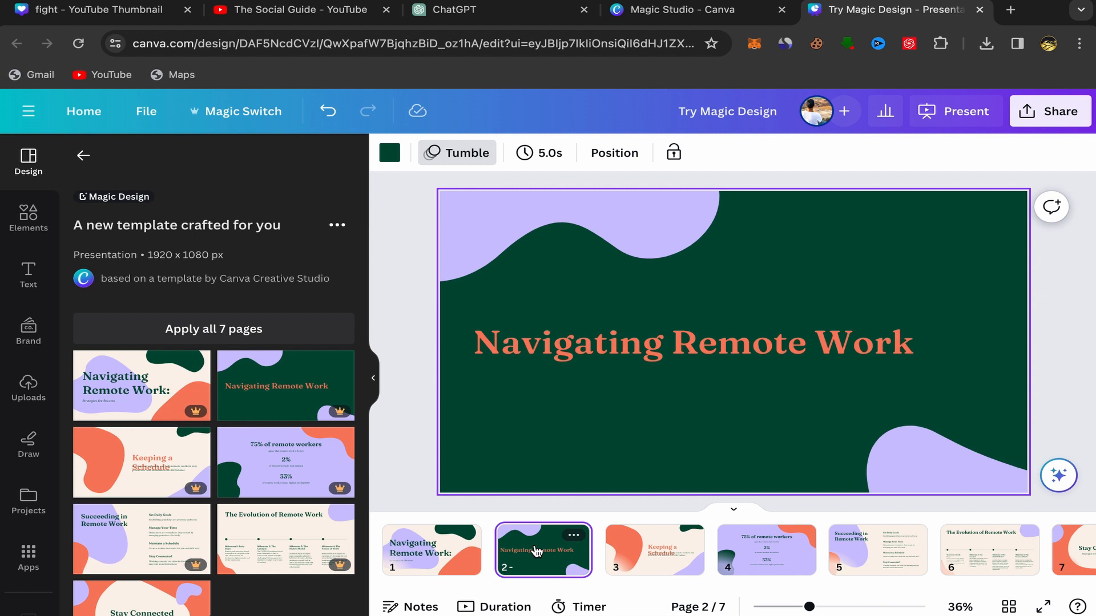
click(673, 565)
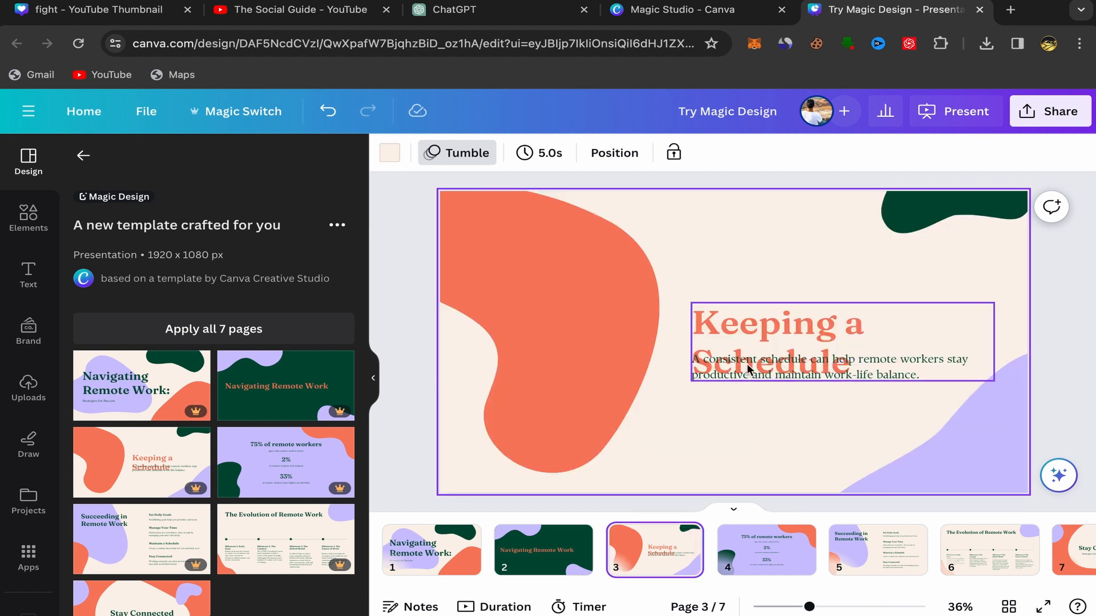
click(775, 345)
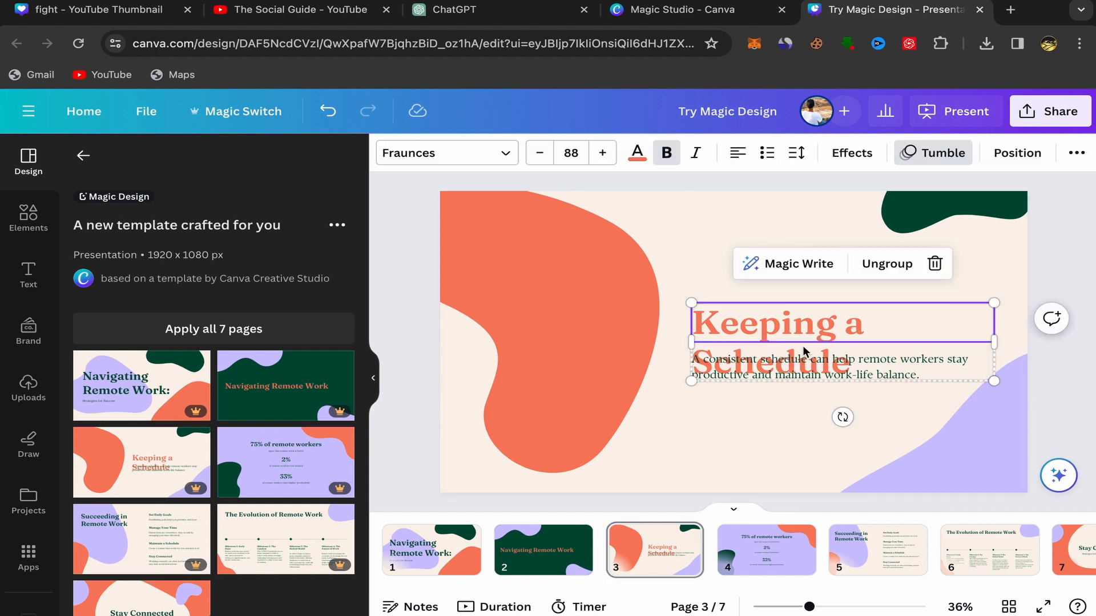
click(884, 265)
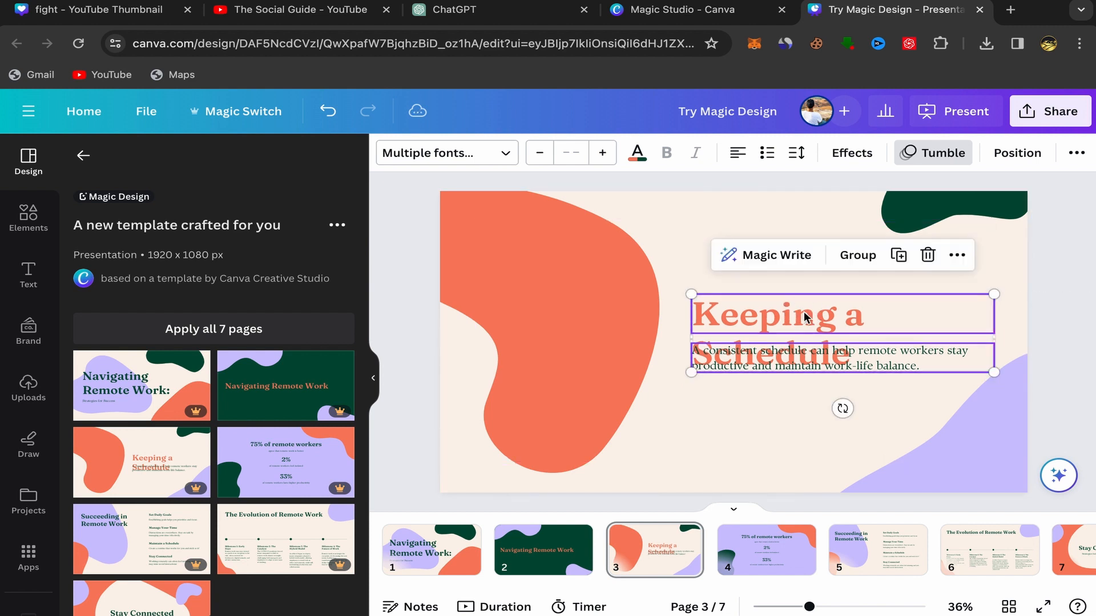
click(790, 402)
click(728, 400)
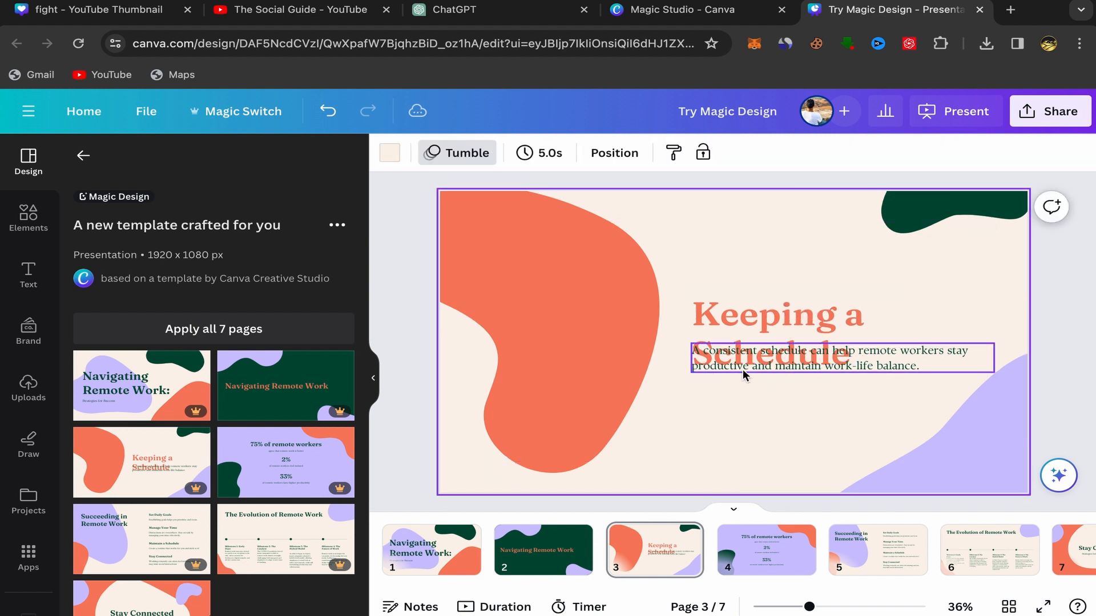
click(742, 370)
drag(743, 380, 742, 396)
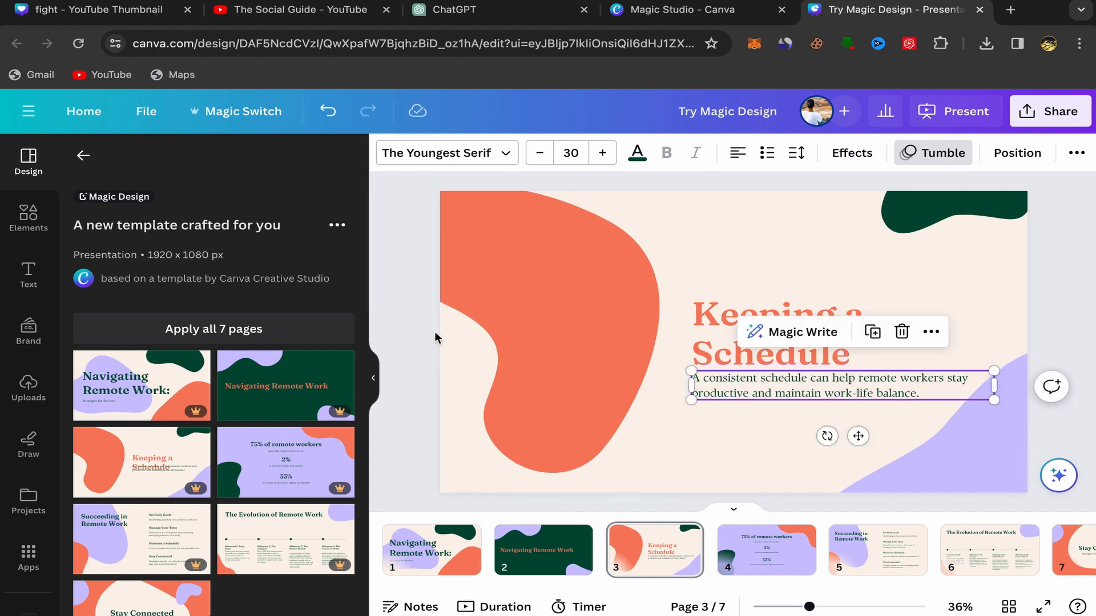
click(743, 453)
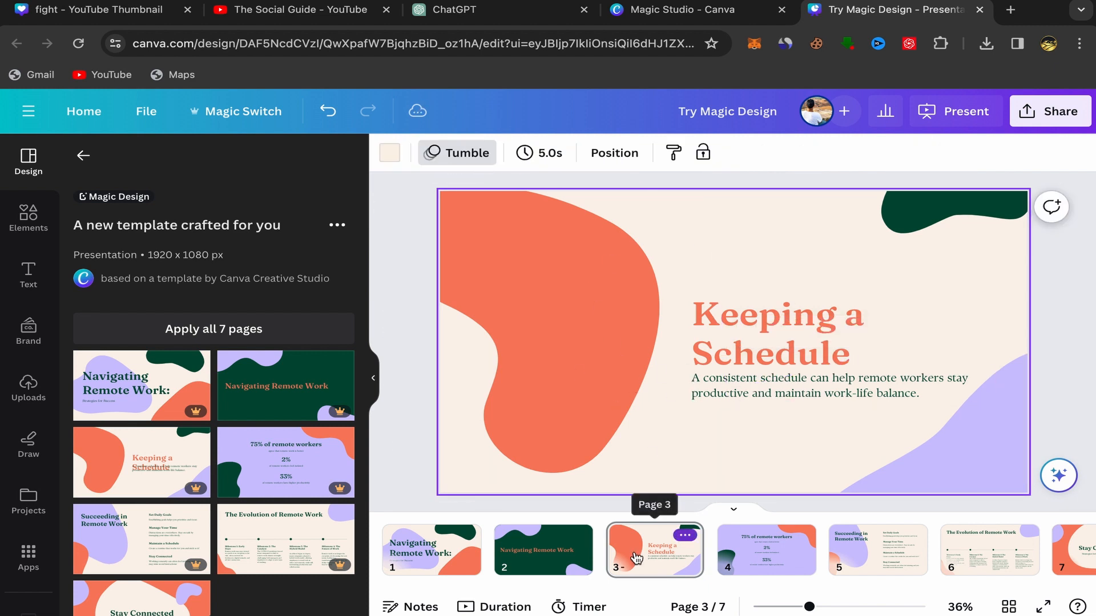
- Review the generated content on pages 4 to 6 of the presentation
click(654, 558)
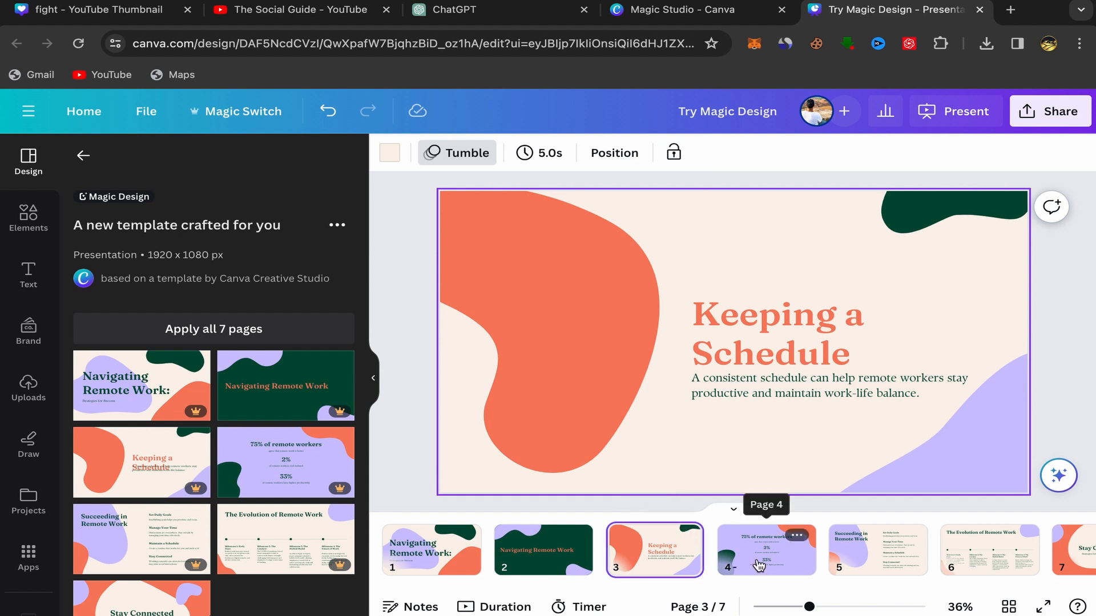
click(759, 564)
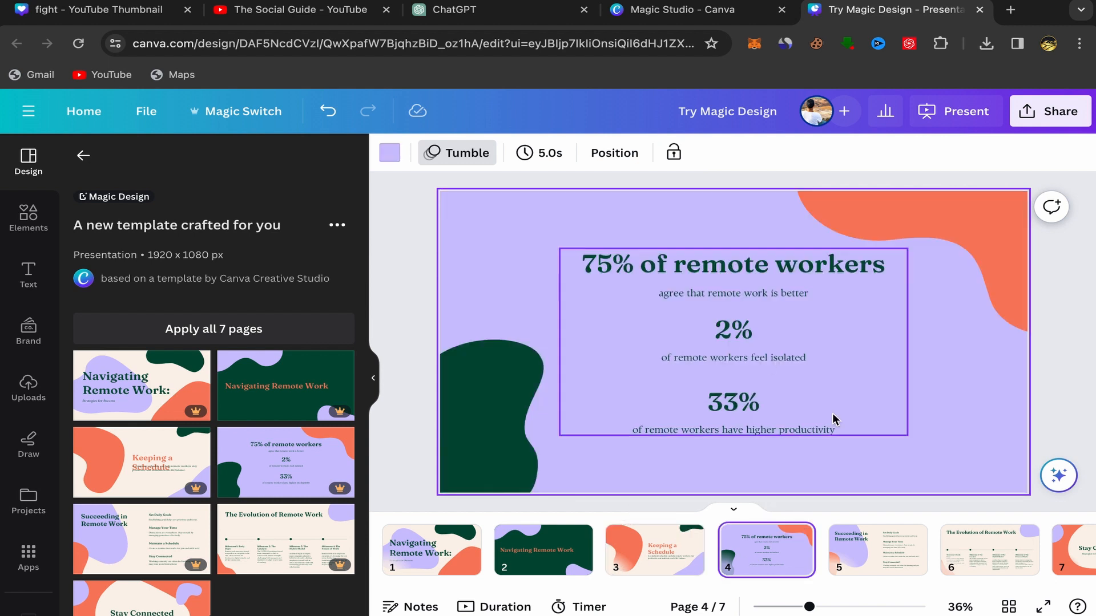
click(874, 559)
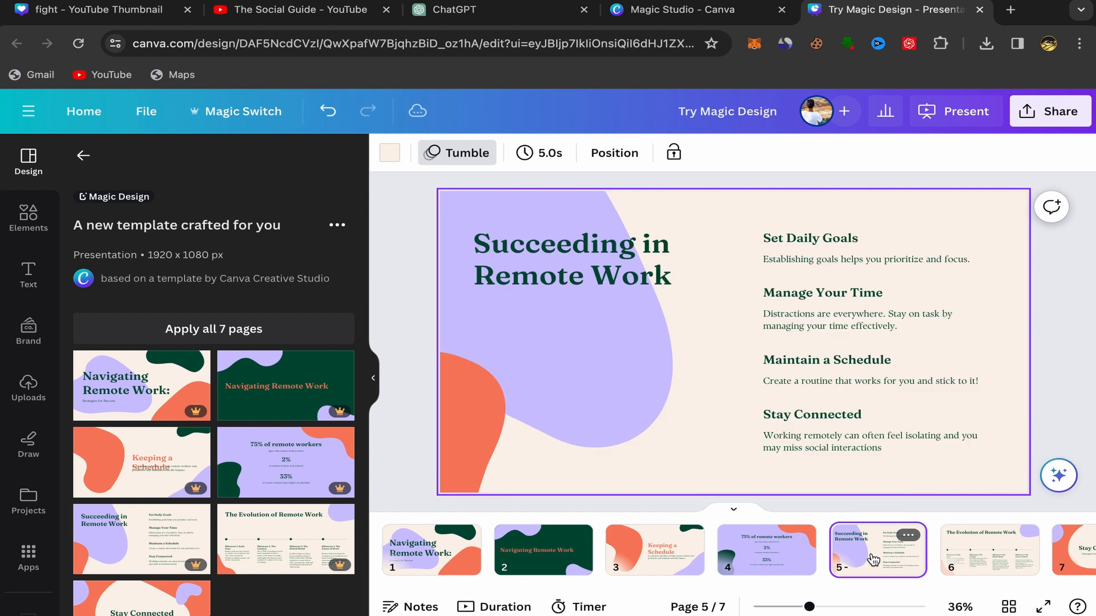
click(979, 562)
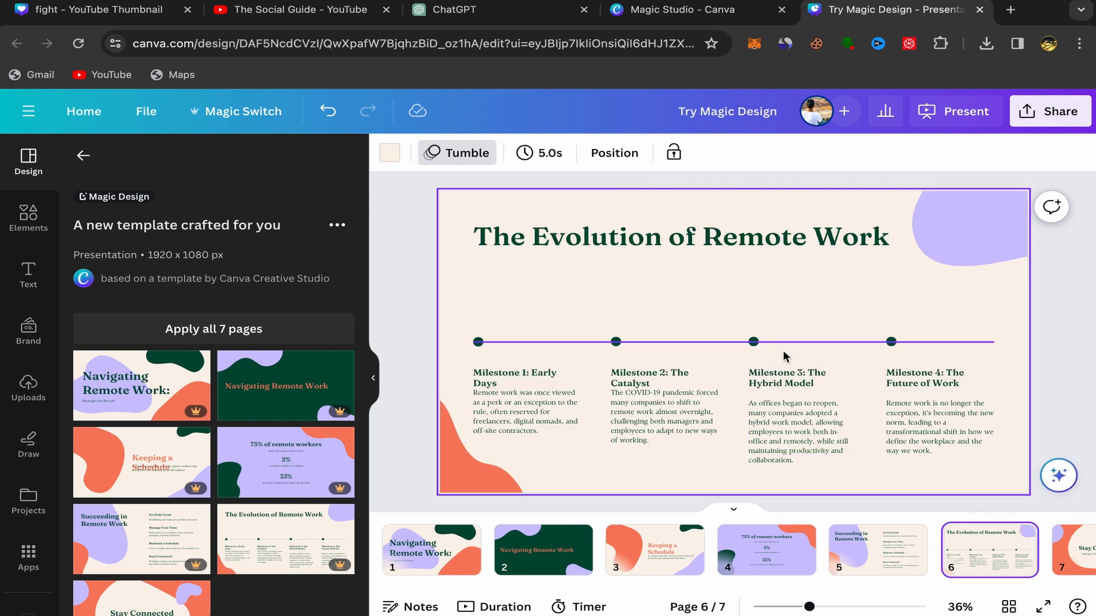